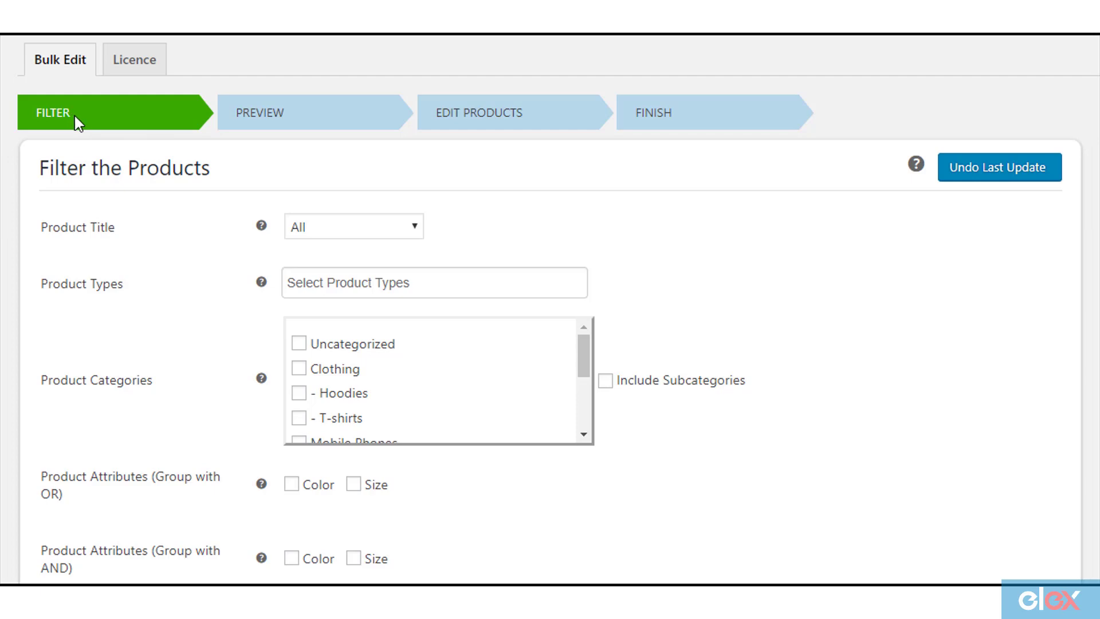
- Filter to Variable (Parent) and Variable (Variation) product types in the Clothing category
{"action": "scroll", "coordinate": [225, 285], "scroll_direction": "down", "scroll_amount": 5}
{"action": "scroll", "coordinate": [225, 285], "scroll_direction": "up", "scroll_amount": 5}
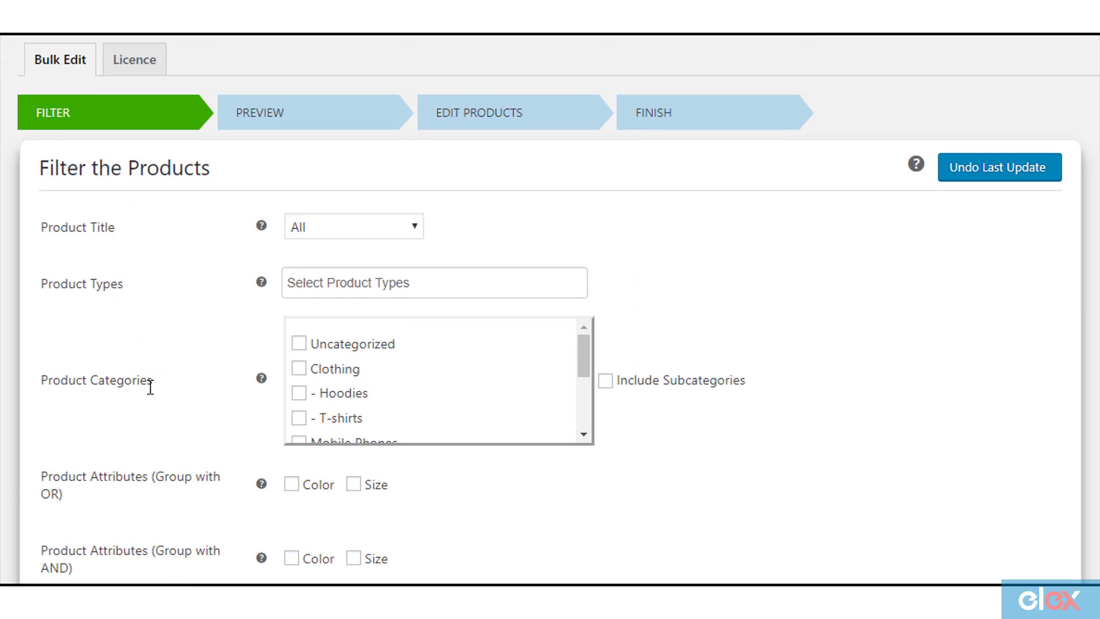
{"action": "scroll", "coordinate": [153, 388], "scroll_direction": "down", "scroll_amount": 3}
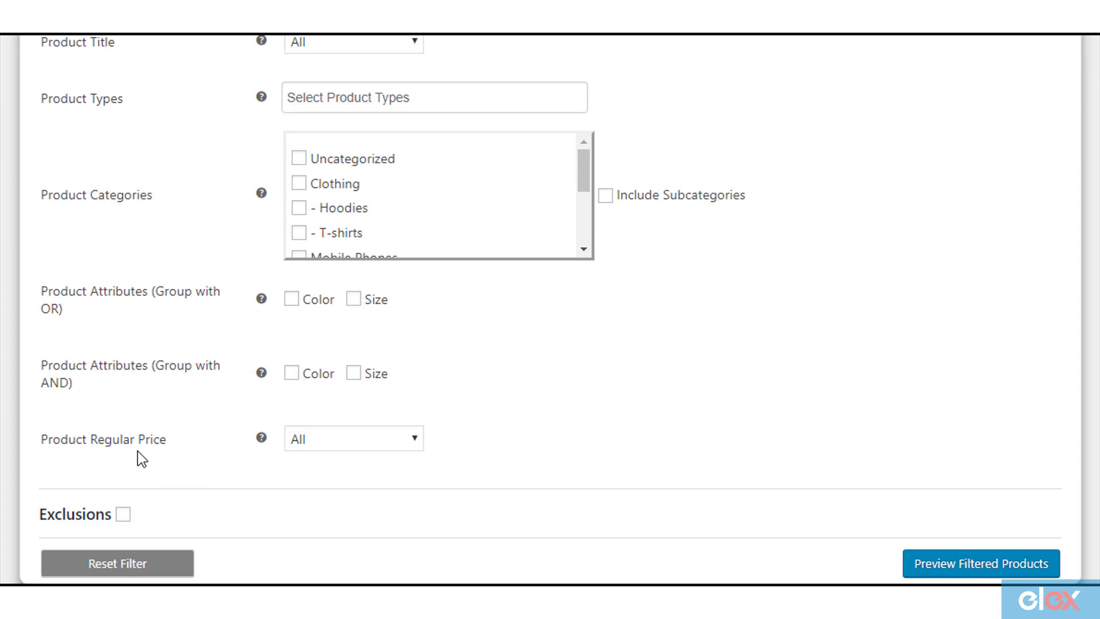
{"action": "scroll", "coordinate": [481, 393], "scroll_direction": "up", "scroll_amount": 3}
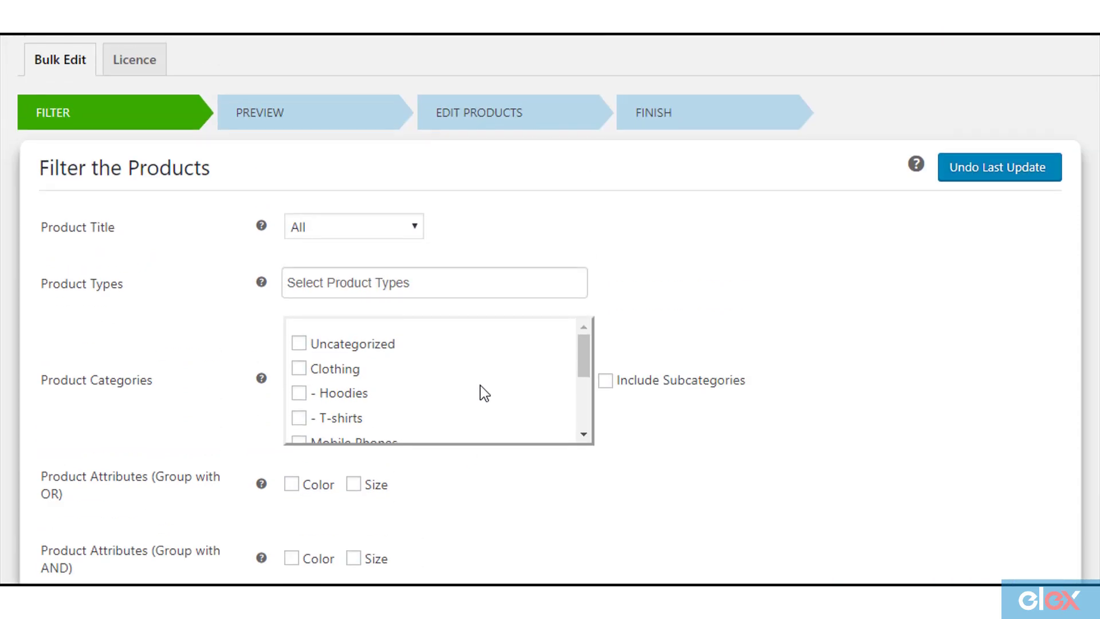
{"action": "left_click", "coordinate": [436, 281]}
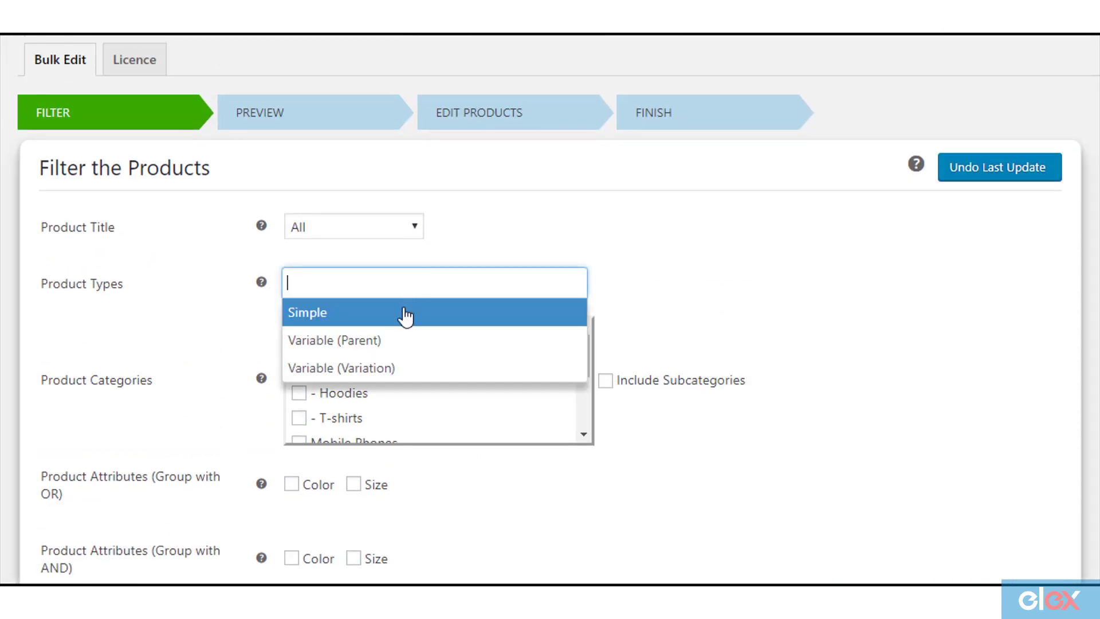
{"action": "left_click", "coordinate": [350, 344]}
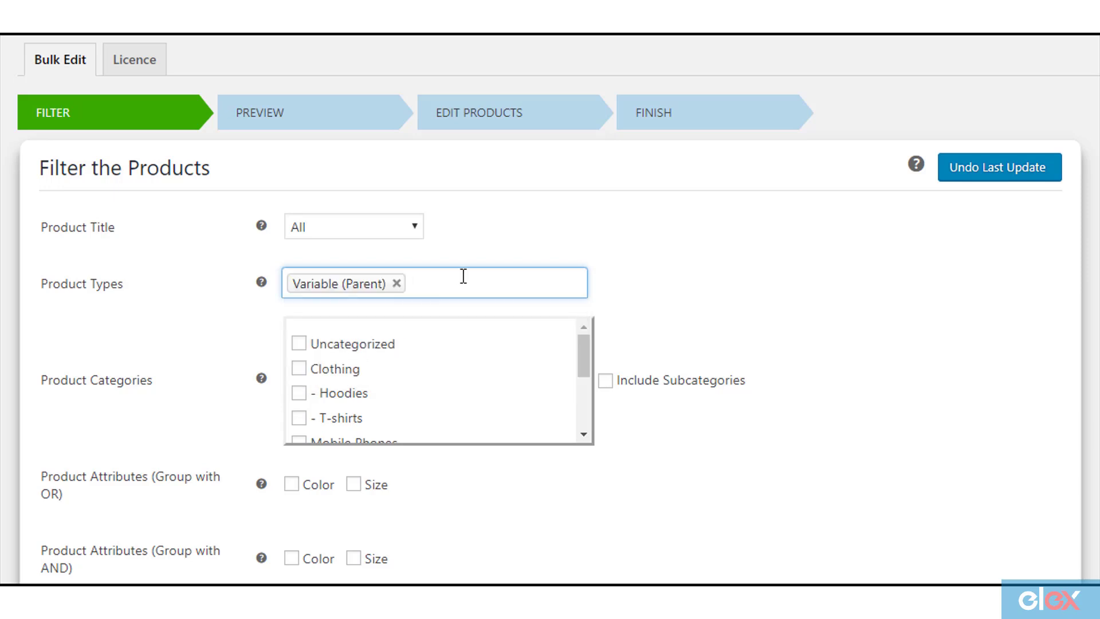
{"action": "left_click", "coordinate": [464, 276]}
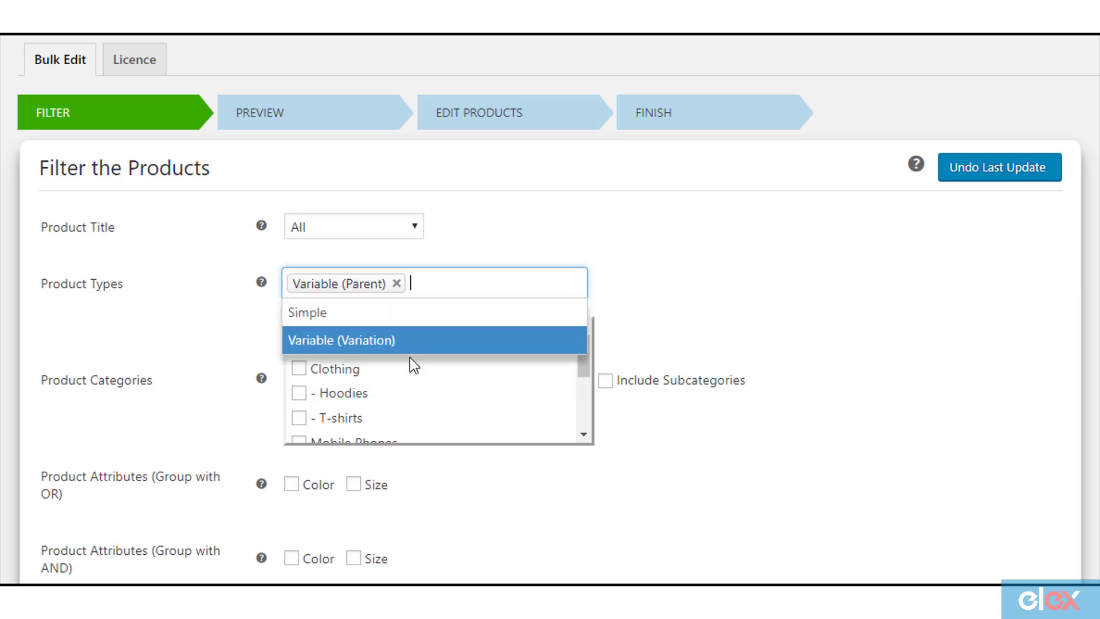
{"action": "left_click", "coordinate": [376, 343]}
{"action": "left_click", "coordinate": [301, 374]}
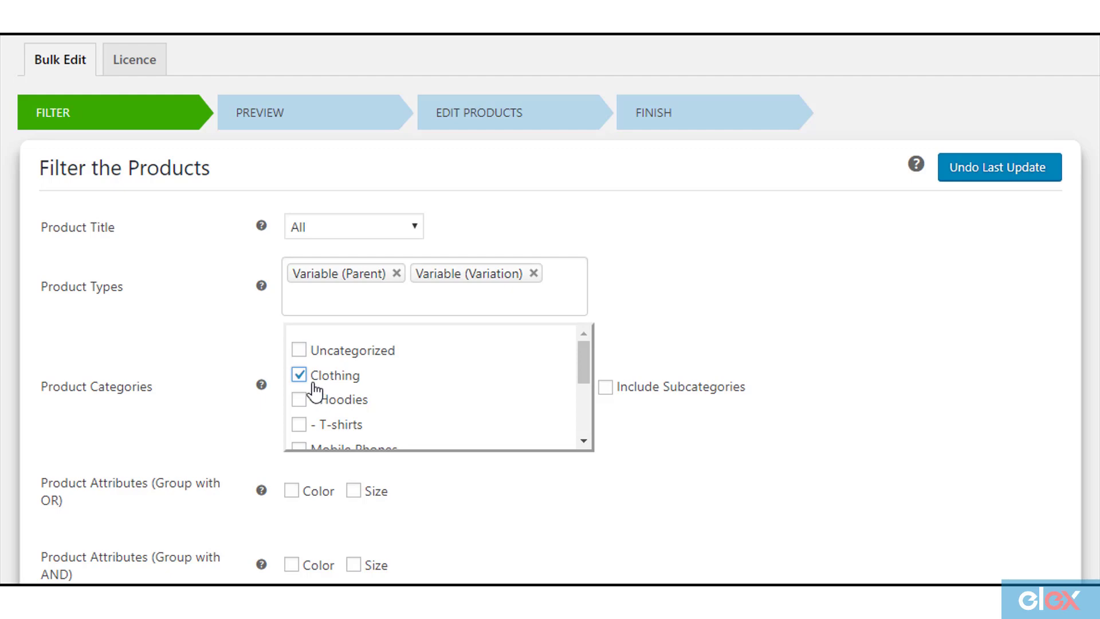
{"action": "scroll", "coordinate": [734, 424], "scroll_direction": "down", "scroll_amount": 5}
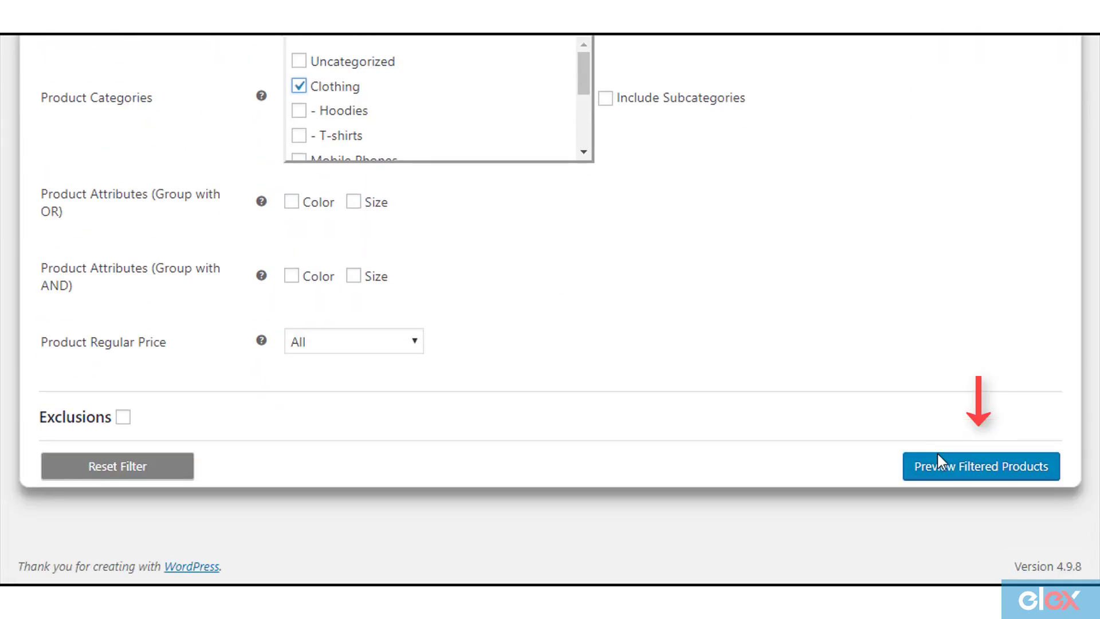
- Preview the six filtered Clothing products, then continue and confirm proceeding with all 6
{"action": "left_click", "coordinate": [997, 476]}
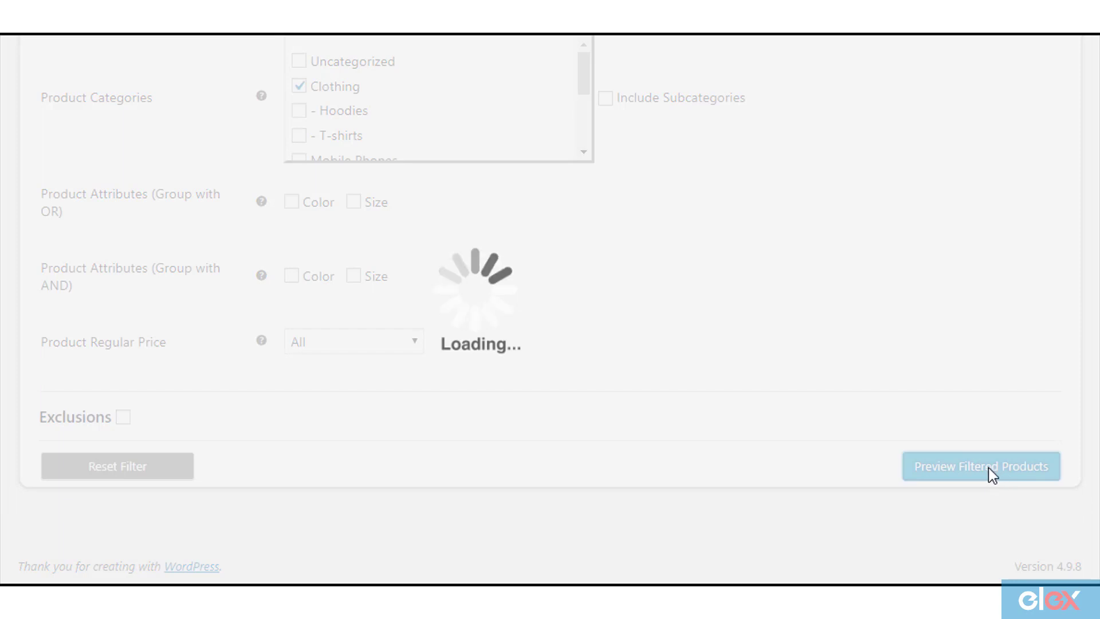
{"action": "scroll", "coordinate": [348, 346], "scroll_direction": "up", "scroll_amount": 3}
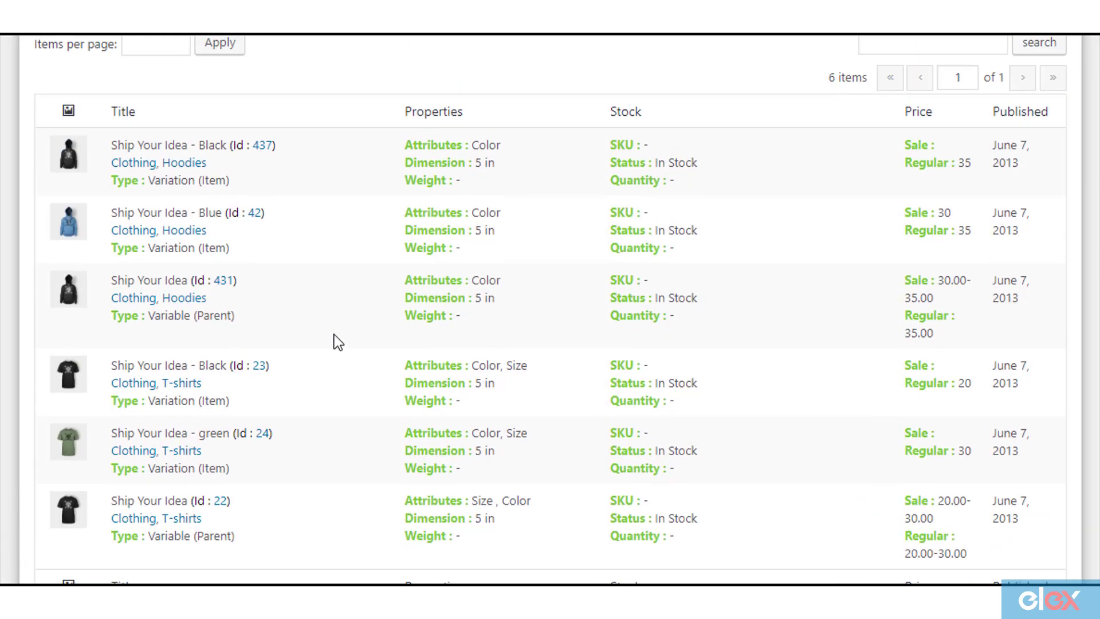
{"action": "scroll", "coordinate": [280, 418], "scroll_direction": "up", "scroll_amount": 2}
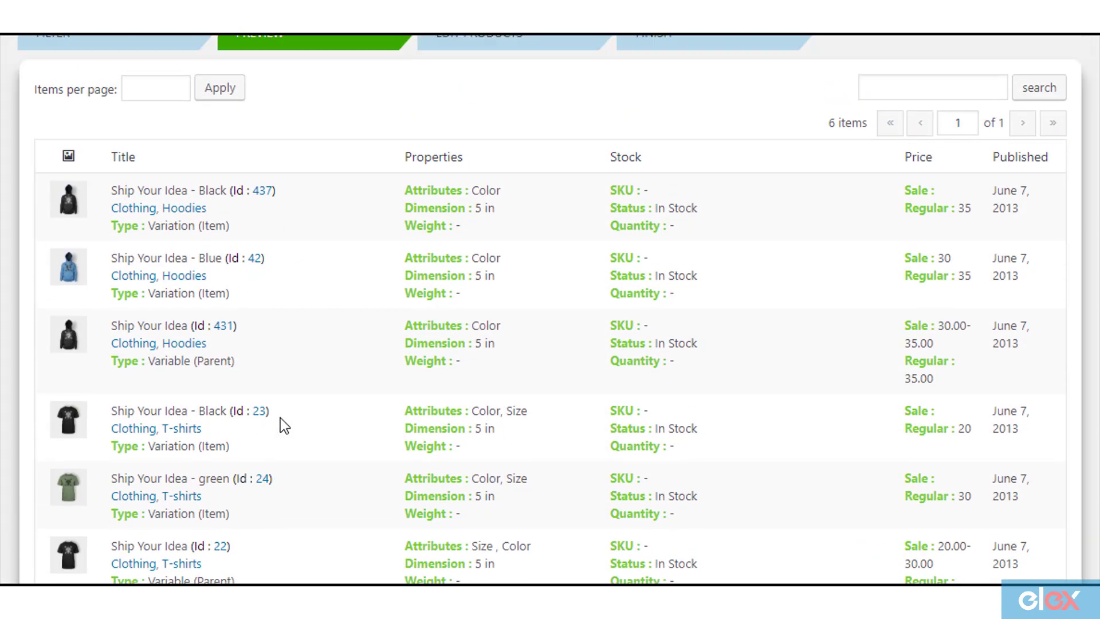
{"action": "scroll", "coordinate": [298, 406], "scroll_direction": "down", "scroll_amount": 2}
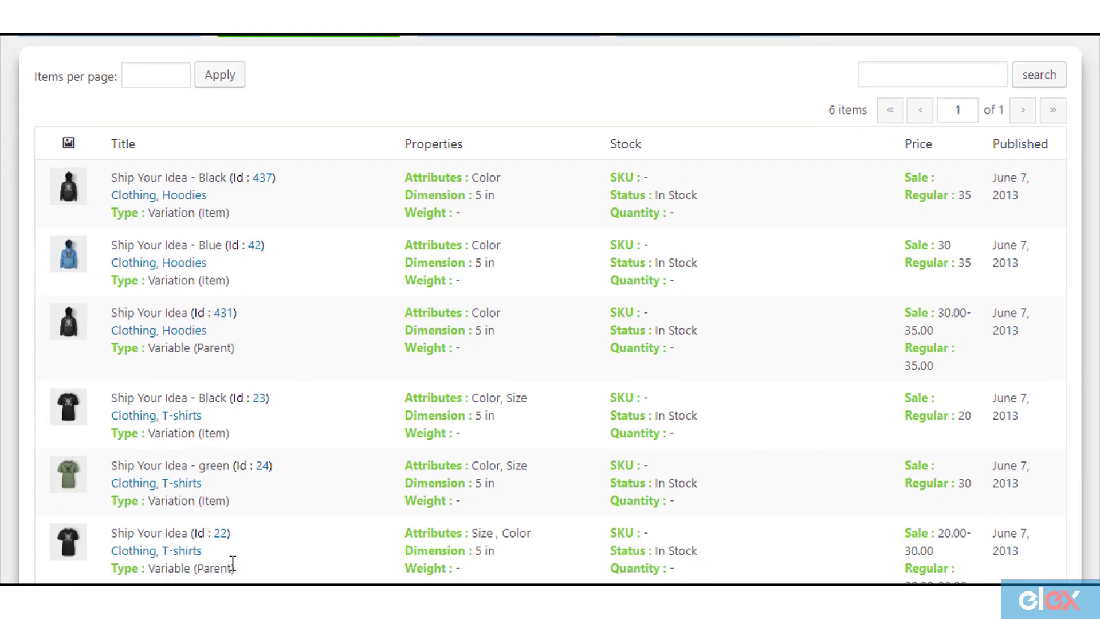
{"action": "scroll", "coordinate": [315, 360], "scroll_direction": "up", "scroll_amount": 2}
{"action": "scroll", "coordinate": [317, 360], "scroll_direction": "down", "scroll_amount": 5}
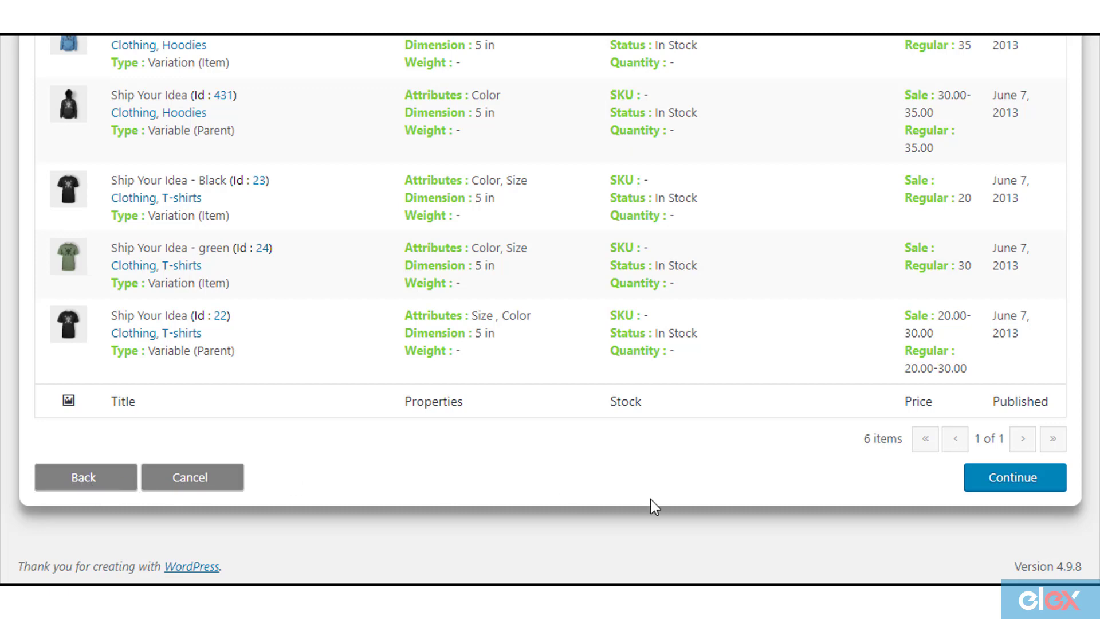
{"action": "left_click", "coordinate": [1007, 487]}
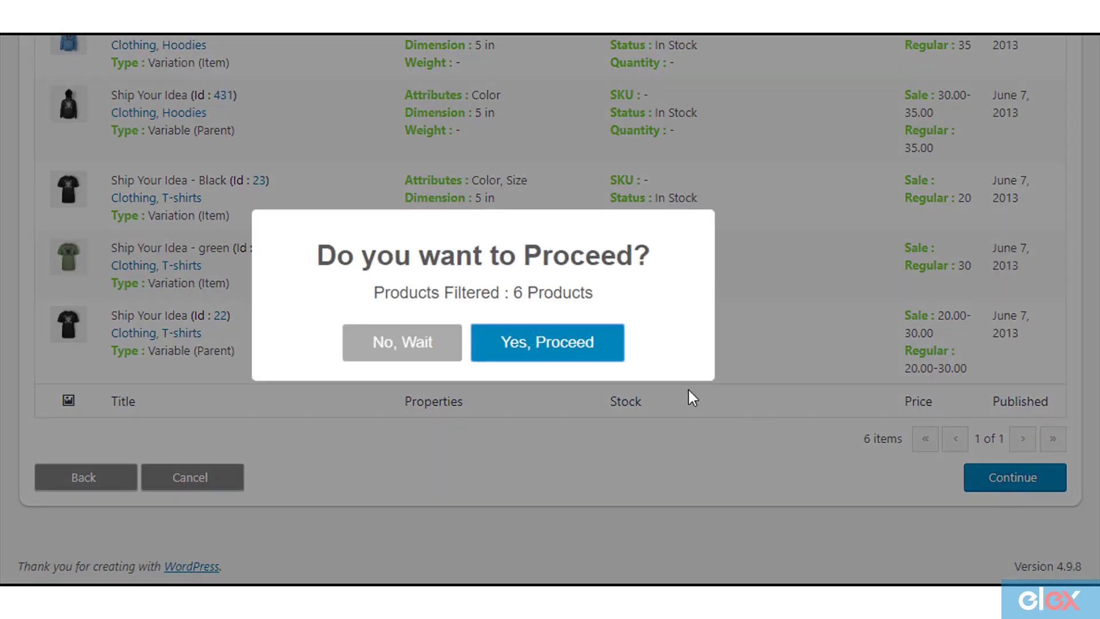
{"action": "left_click", "coordinate": [542, 344]}
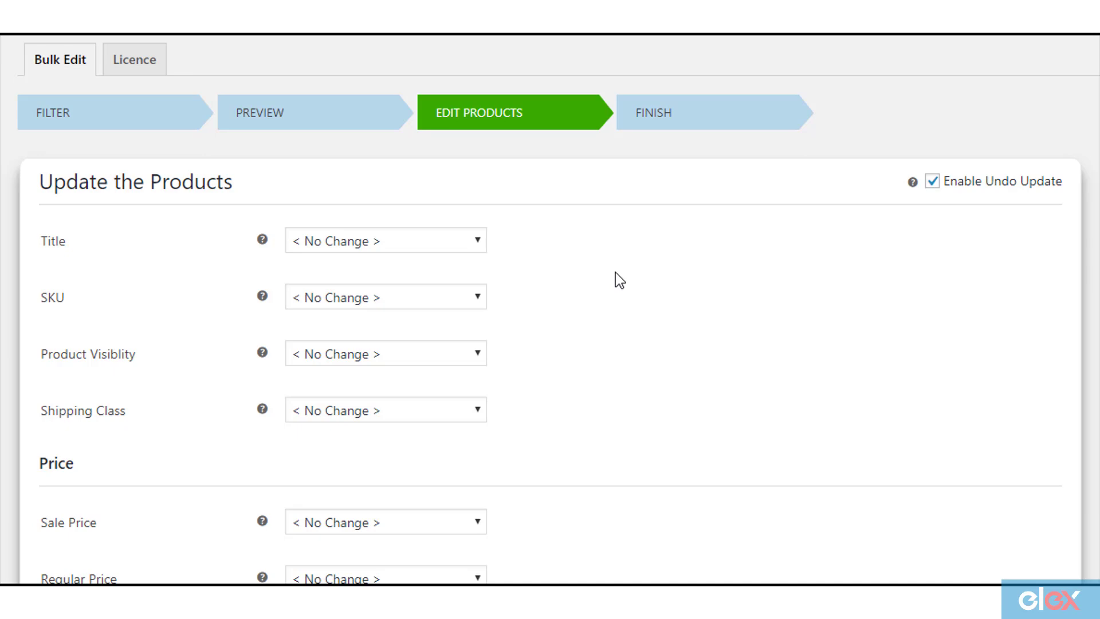
- Set Manage Stock to Enable in the Stock section
{"action": "scroll", "coordinate": [565, 300], "scroll_direction": "down", "scroll_amount": 10}
{"action": "scroll", "coordinate": [613, 310], "scroll_direction": "down", "scroll_amount": 5}
{"action": "scroll", "coordinate": [616, 309], "scroll_direction": "up", "scroll_amount": 15}
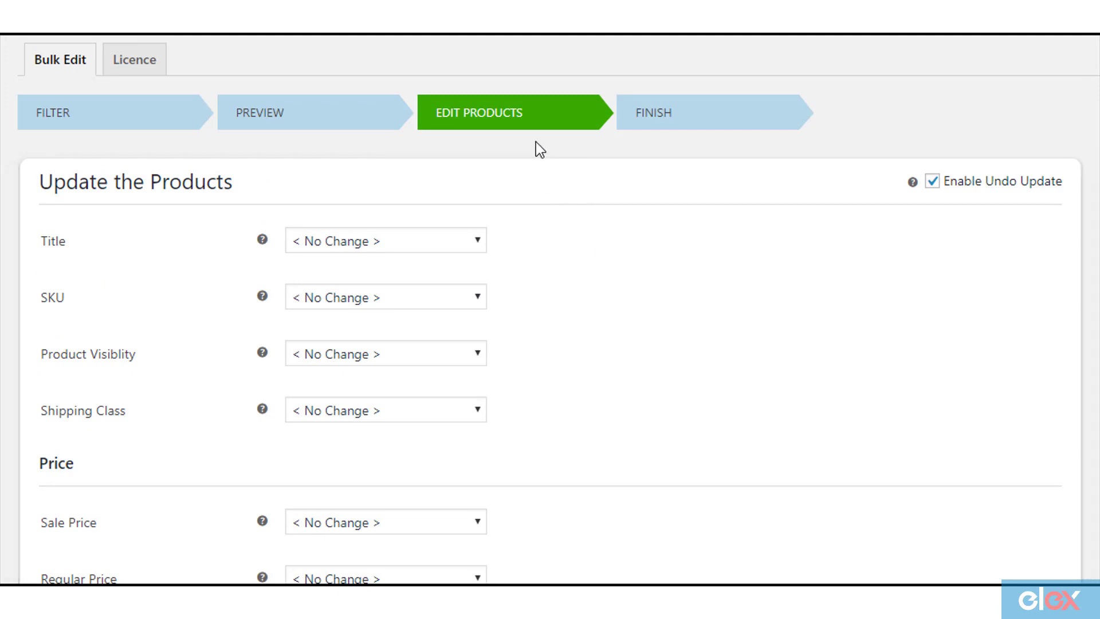
{"action": "scroll", "coordinate": [515, 277], "scroll_direction": "down", "scroll_amount": 6}
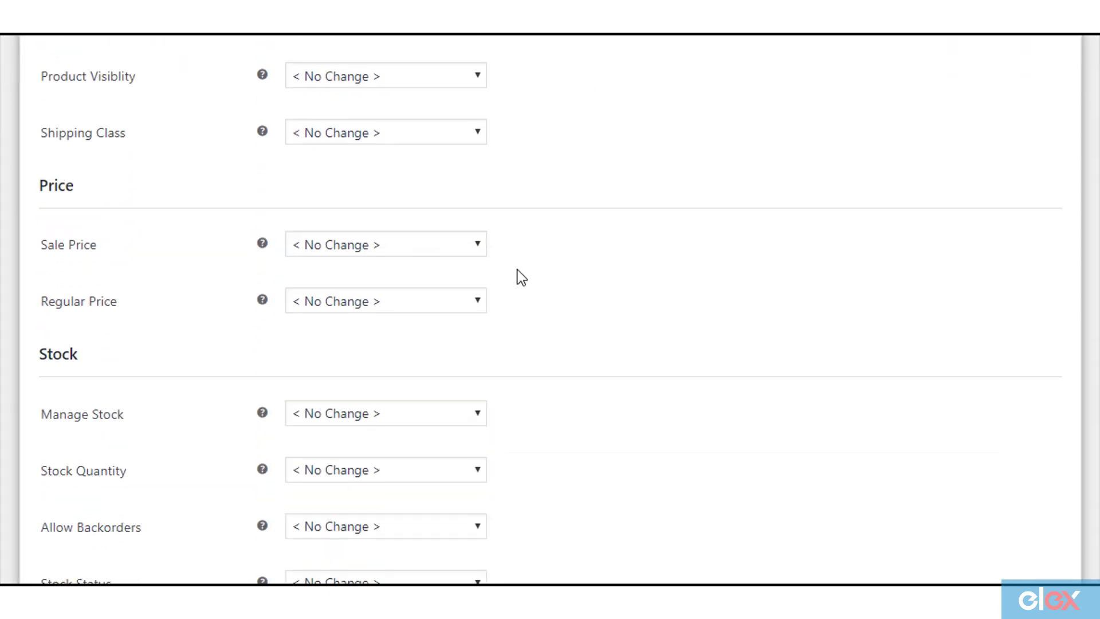
{"action": "scroll", "coordinate": [522, 267], "scroll_direction": "down", "scroll_amount": 2}
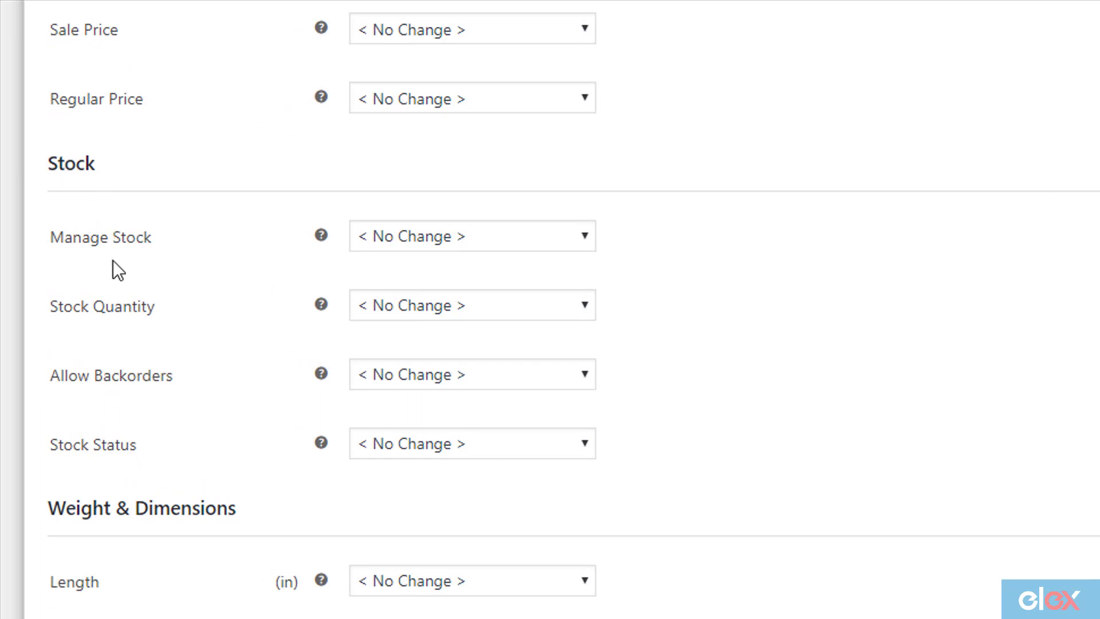
{"action": "left_click", "coordinate": [490, 241]}
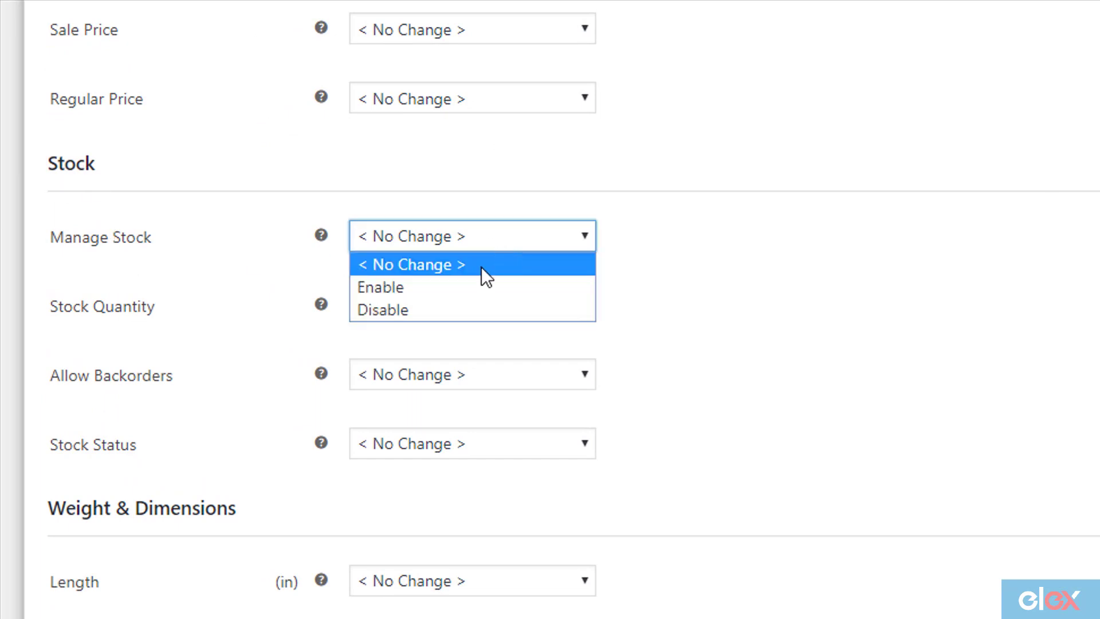
{"action": "left_click", "coordinate": [464, 285]}
{"action": "left_click", "coordinate": [477, 283]}
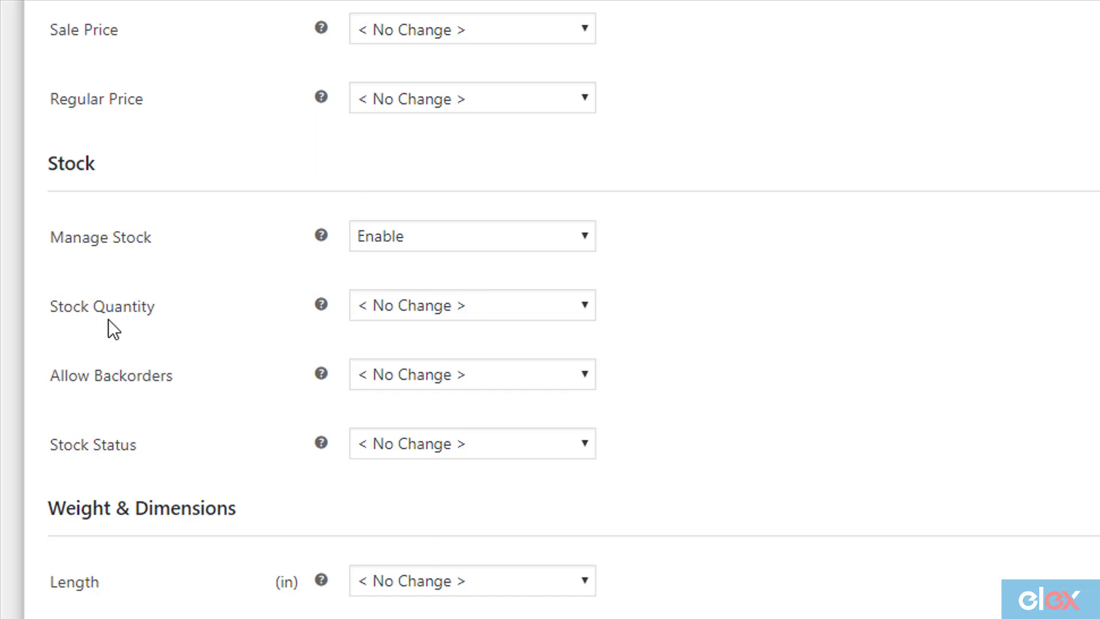
- Set Stock Quantity to Replace with a value of 30
{"action": "left_click", "coordinate": [503, 308]}
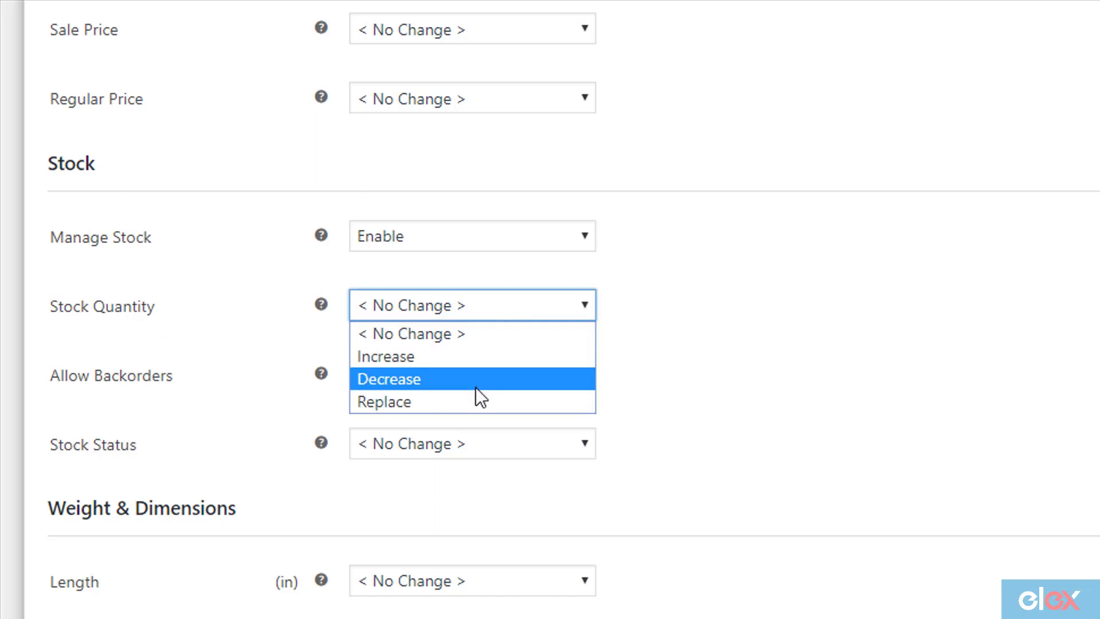
{"action": "left_click", "coordinate": [472, 401]}
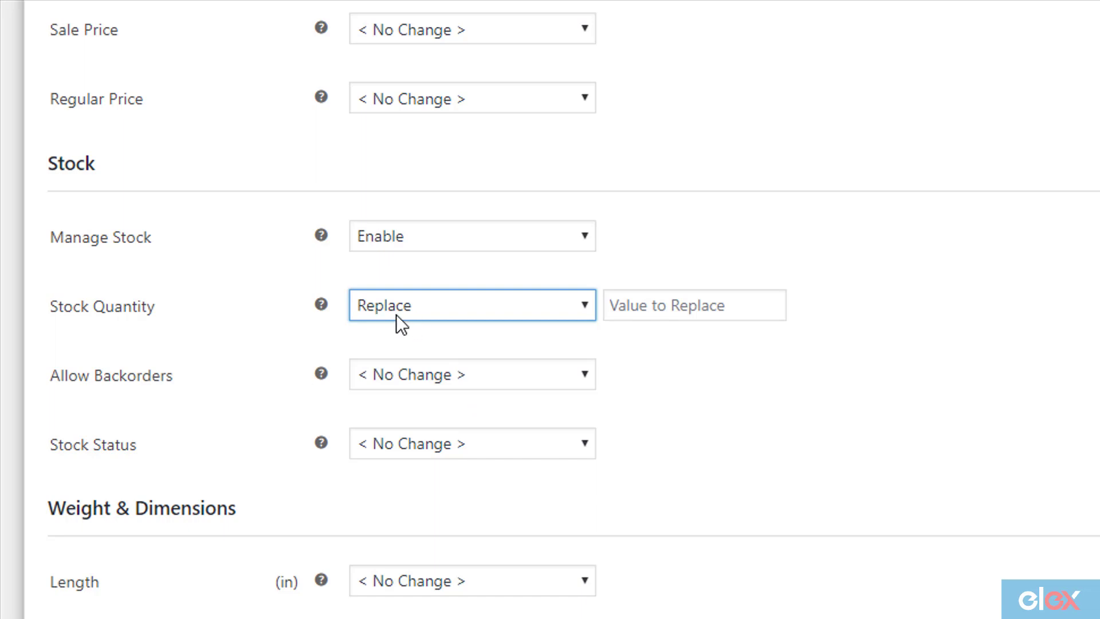
{"action": "left_click", "coordinate": [766, 312]}
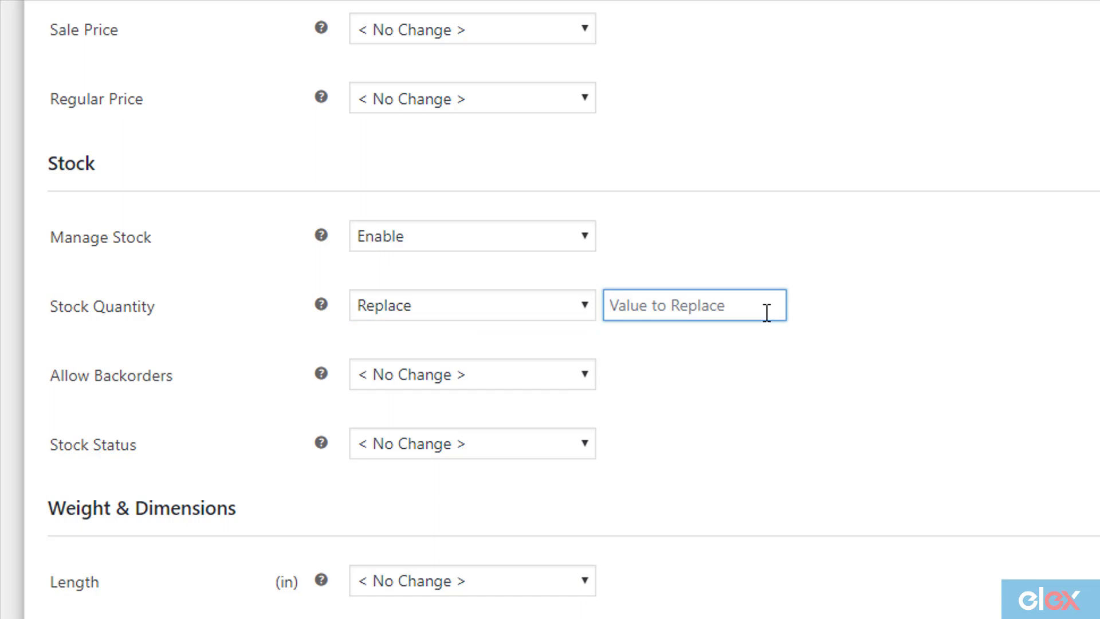
{"action": "type", "text": "30"}
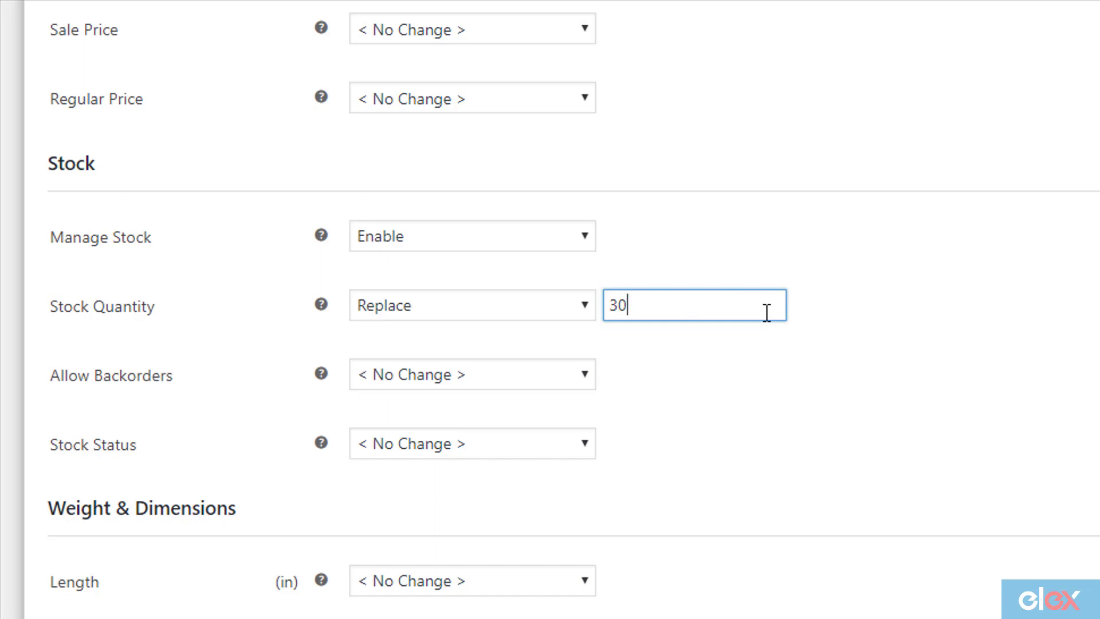
{"action": "left_click", "coordinate": [723, 345]}
- Leave Attribute Actions at No Change and run the confirmed bulk update on the filtered products
{"action": "scroll", "coordinate": [439, 313], "scroll_direction": "down", "scroll_amount": 10}
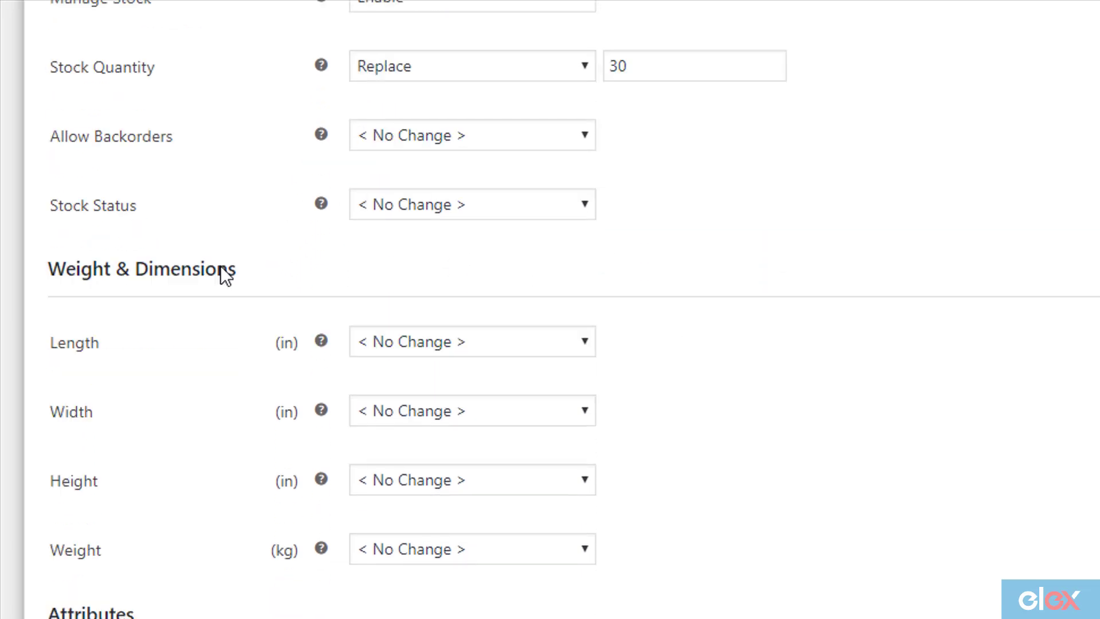
{"action": "scroll", "coordinate": [195, 459], "scroll_direction": "up", "scroll_amount": 2}
{"action": "scroll", "coordinate": [195, 435], "scroll_direction": "down", "scroll_amount": 2}
{"action": "left_click", "coordinate": [514, 344]}
{"action": "left_click", "coordinate": [470, 387]}
{"action": "left_click", "coordinate": [494, 344]}
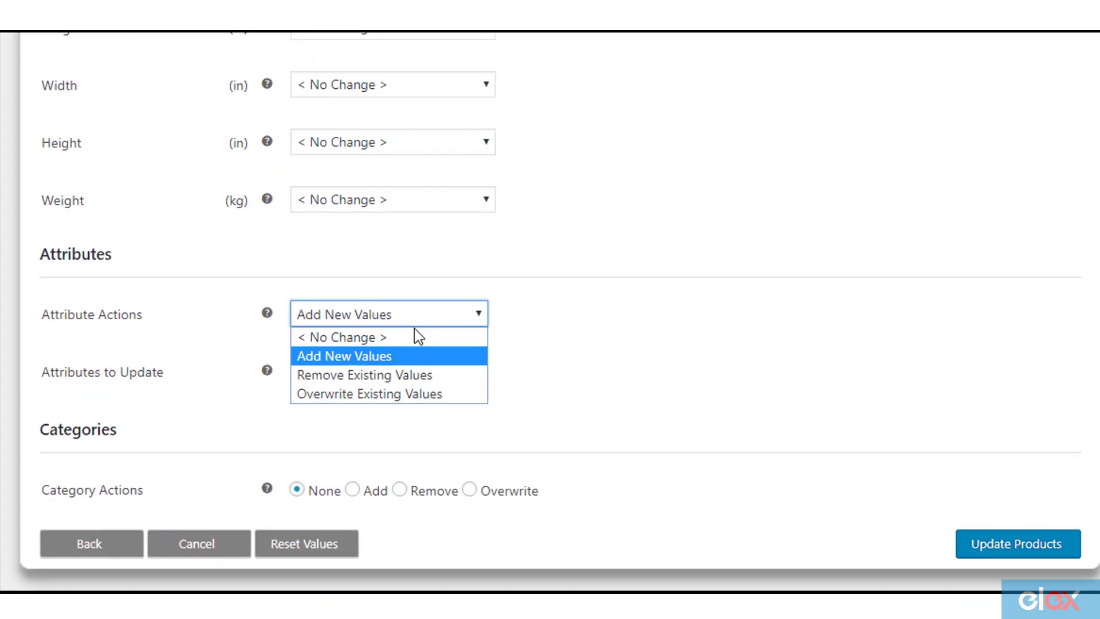
{"action": "left_click", "coordinate": [484, 361]}
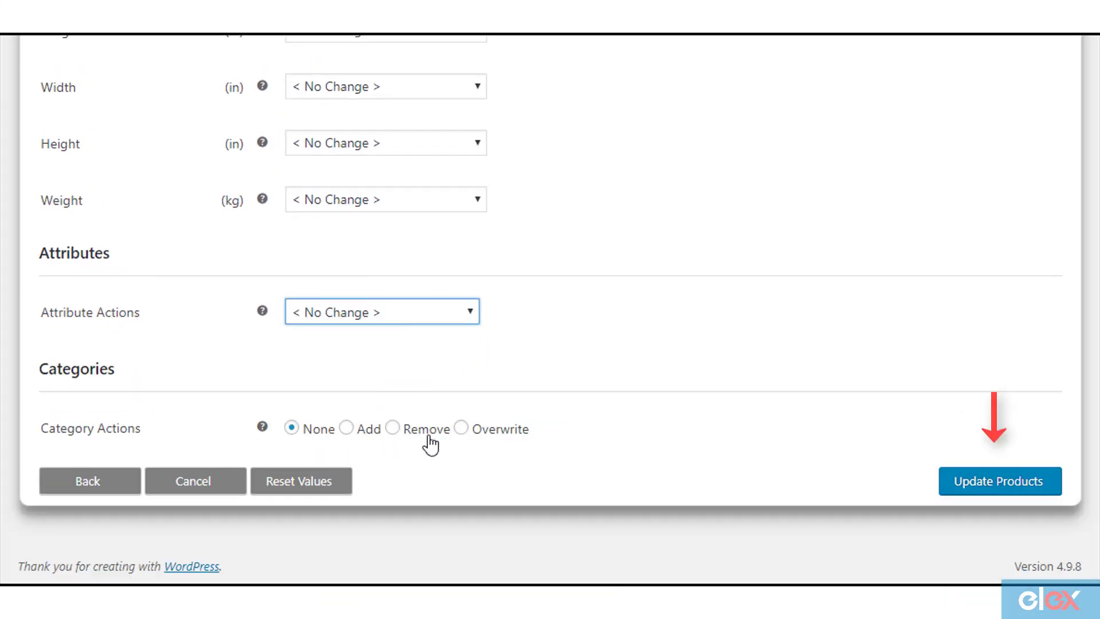
{"action": "left_click", "coordinate": [1006, 496]}
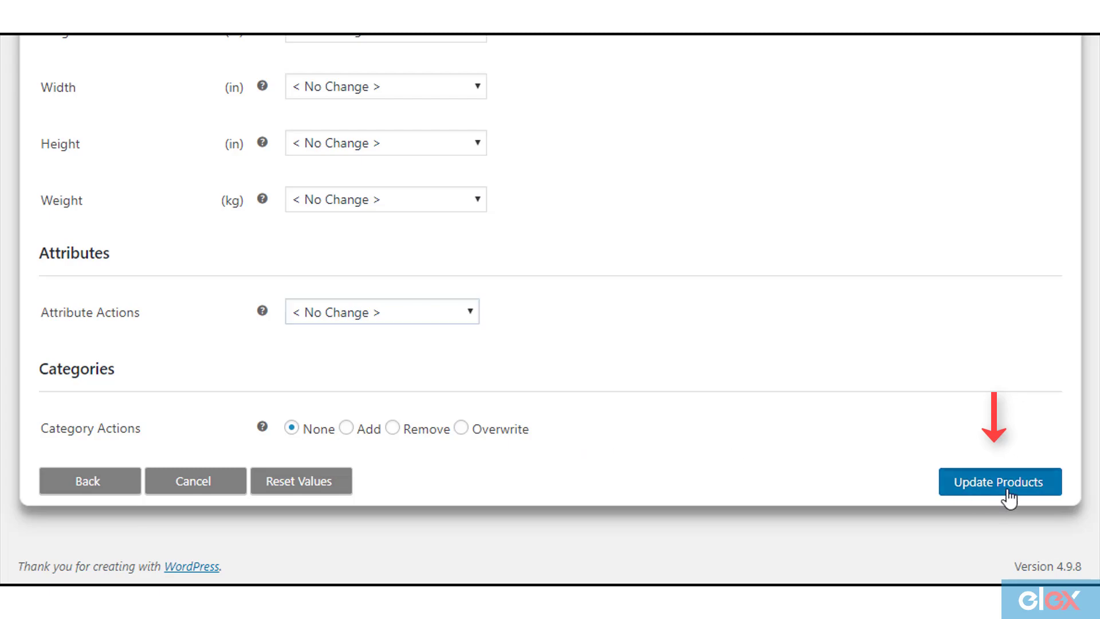
{"action": "left_click", "coordinate": [540, 352]}
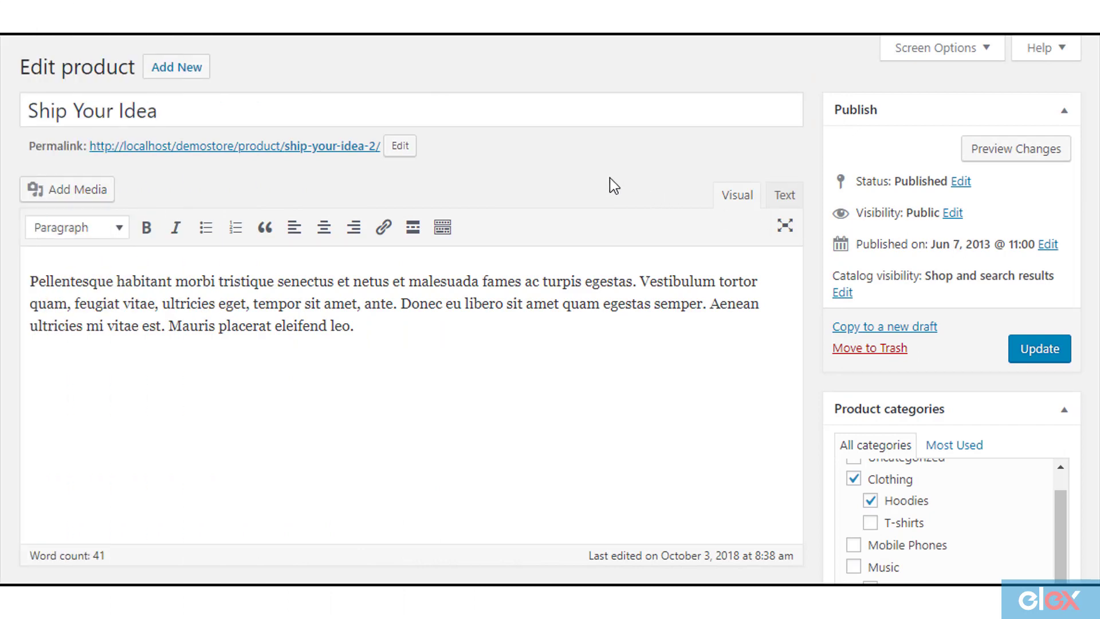
- Check Ship Your Idea's Black variation (#437) for managed stock of 30, then collapse it
{"action": "scroll", "coordinate": [611, 182], "scroll_direction": "down", "scroll_amount": 8}
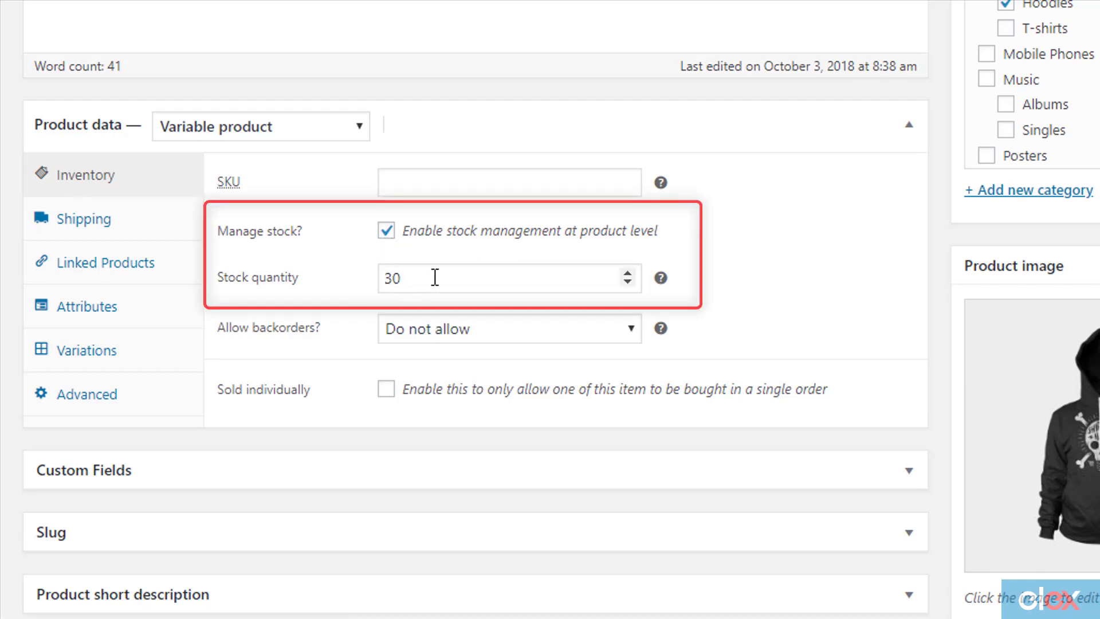
{"action": "left_click", "coordinate": [127, 359]}
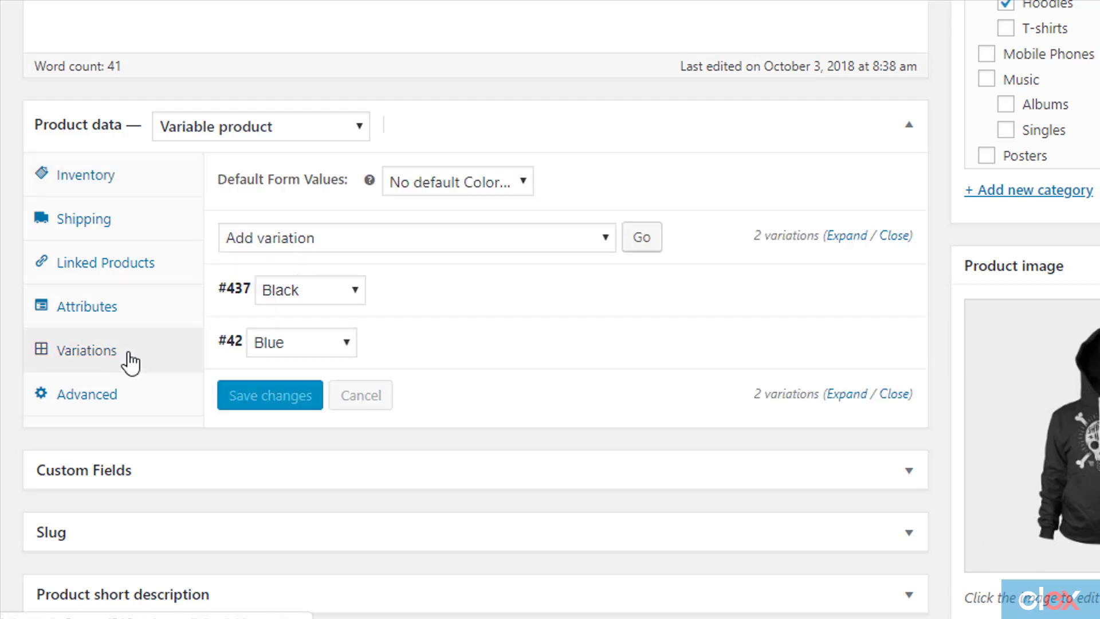
{"action": "scroll", "coordinate": [481, 207], "scroll_direction": "down", "scroll_amount": 2}
{"action": "left_click", "coordinate": [481, 203]}
{"action": "scroll", "coordinate": [582, 267], "scroll_direction": "down", "scroll_amount": 4}
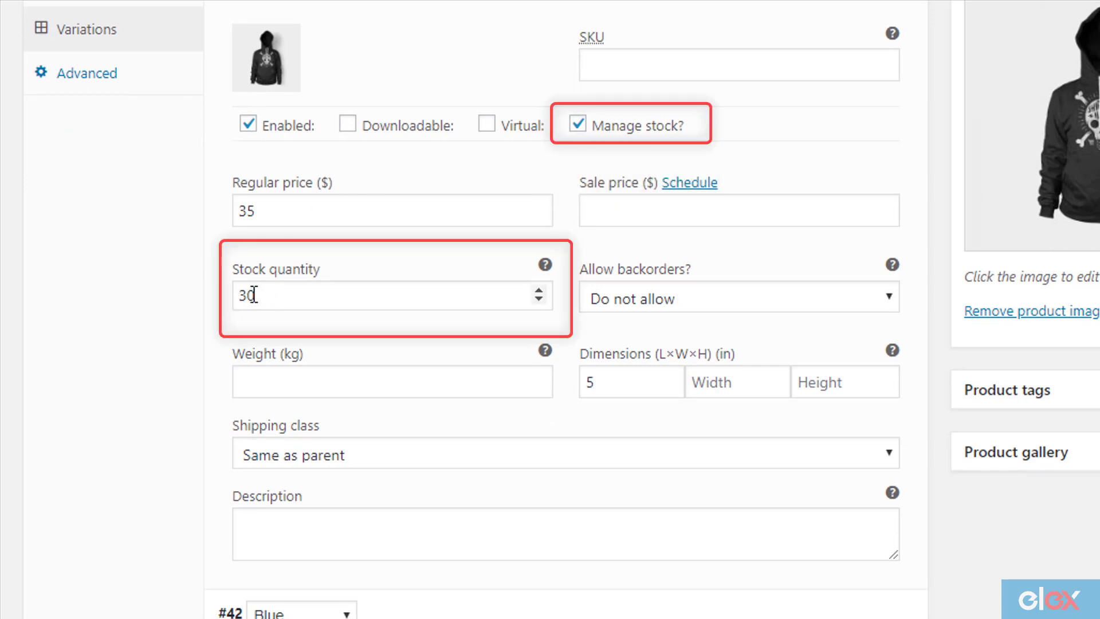
{"action": "scroll", "coordinate": [528, 294], "scroll_direction": "up", "scroll_amount": 2}
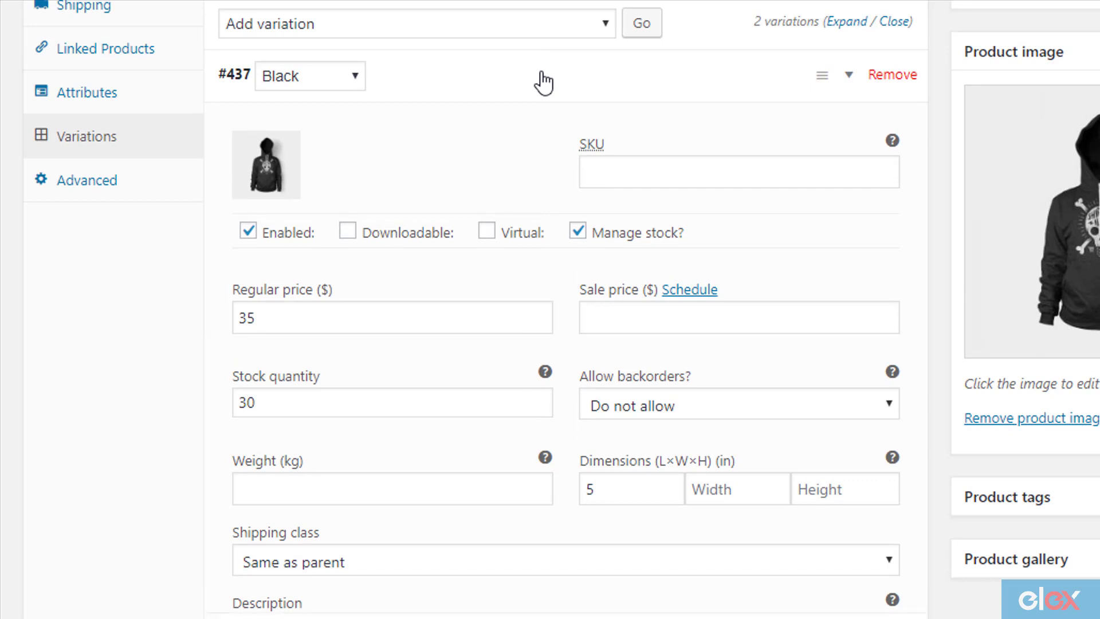
{"action": "left_click", "coordinate": [540, 73]}
- Check the Blue variation (#42) shows stock quantity 30, then collapse it
{"action": "left_click", "coordinate": [550, 137]}
{"action": "scroll", "coordinate": [602, 295], "scroll_direction": "down", "scroll_amount": 2}
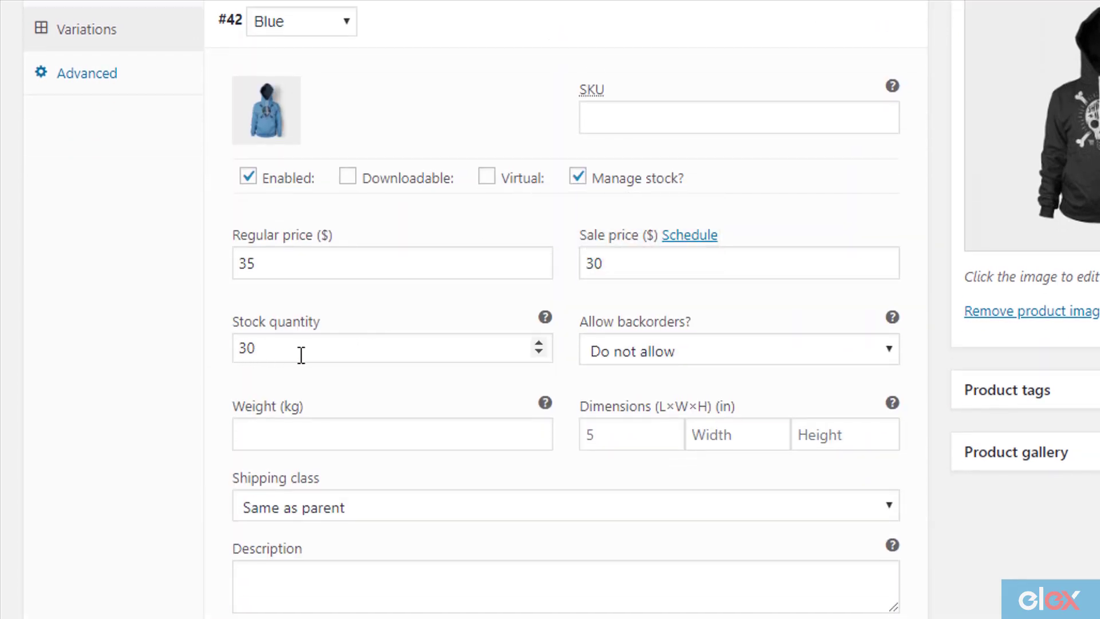
{"action": "scroll", "coordinate": [564, 341], "scroll_direction": "up", "scroll_amount": 2}
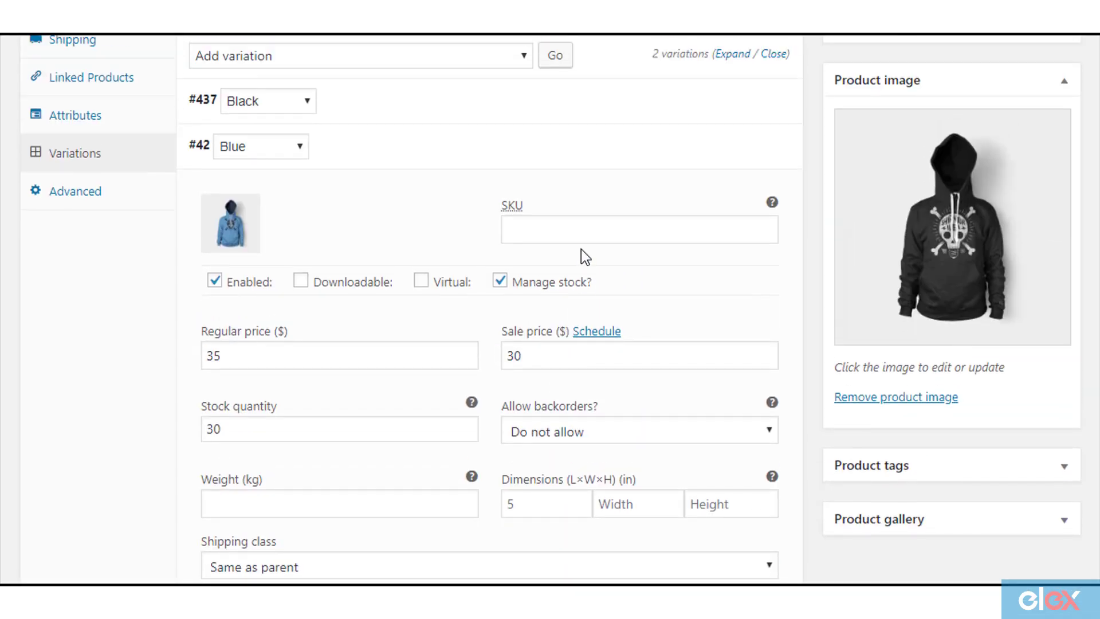
{"action": "left_click", "coordinate": [558, 141]}
{"action": "scroll", "coordinate": [582, 278], "scroll_direction": "up", "scroll_amount": 4}
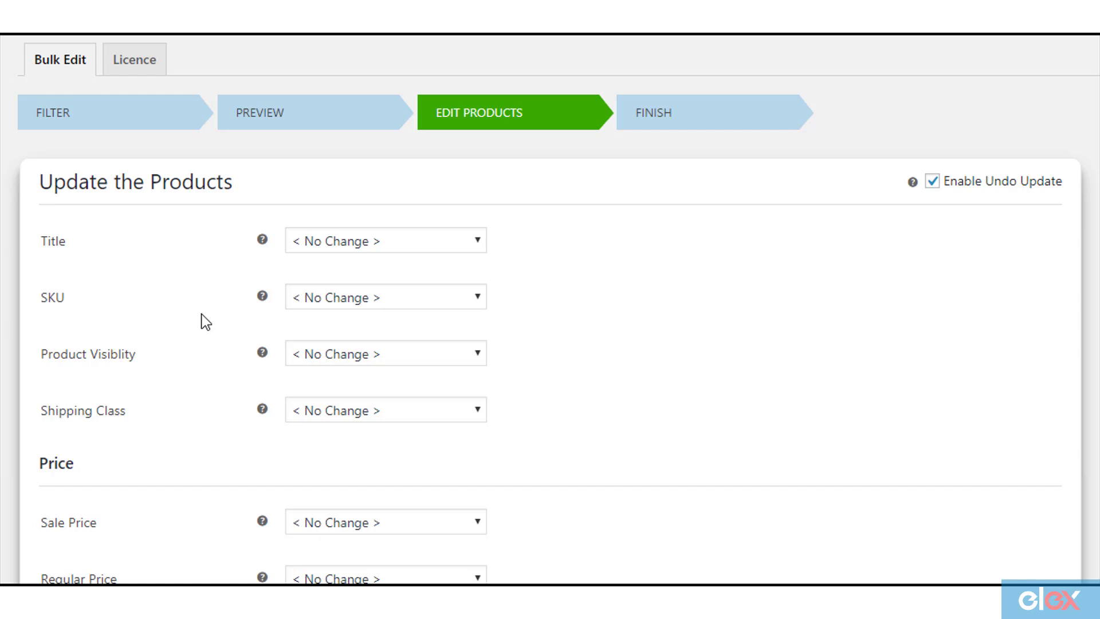
- Scroll through the Update the Products form and go Back two steps to the filter page
{"action": "scroll", "coordinate": [198, 313], "scroll_direction": "down", "scroll_amount": 5}
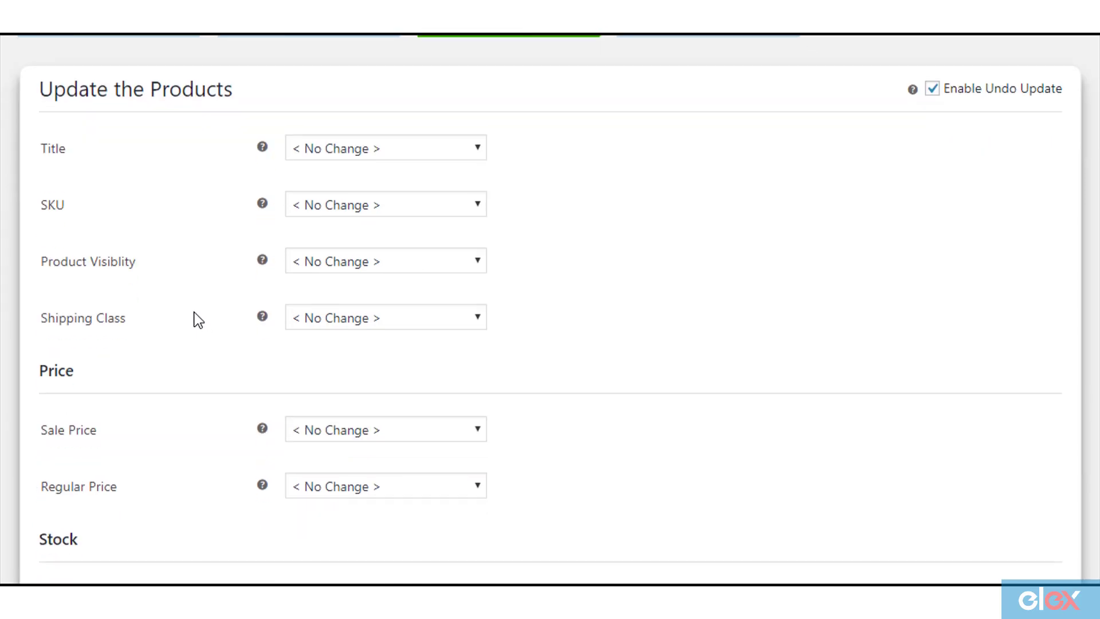
{"action": "scroll", "coordinate": [195, 312], "scroll_direction": "down", "scroll_amount": 2}
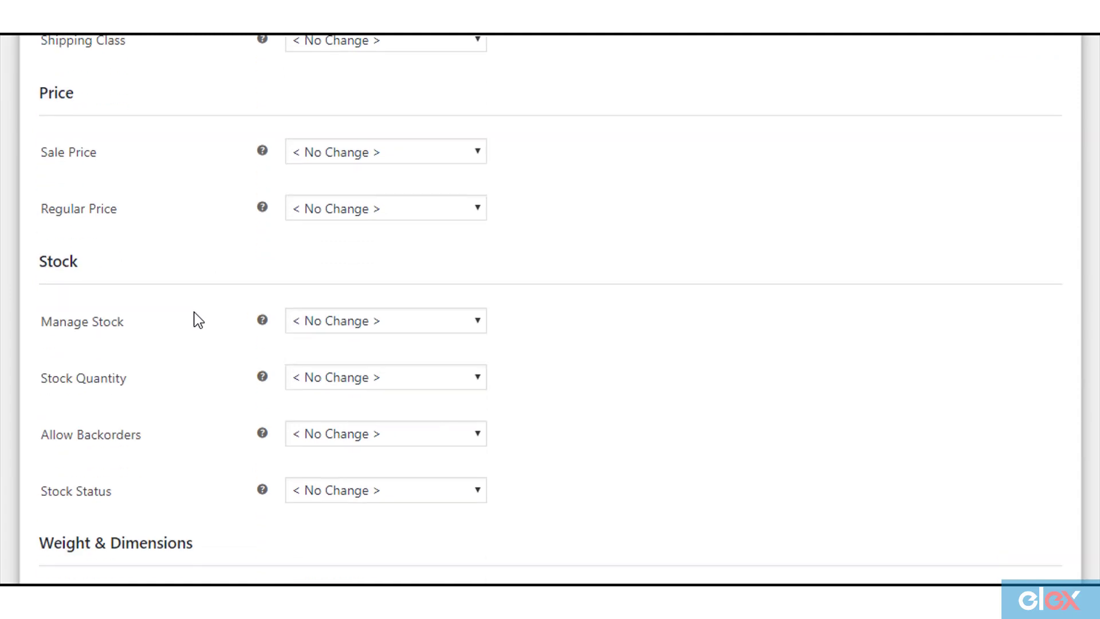
{"action": "scroll", "coordinate": [195, 312], "scroll_direction": "down", "scroll_amount": 7}
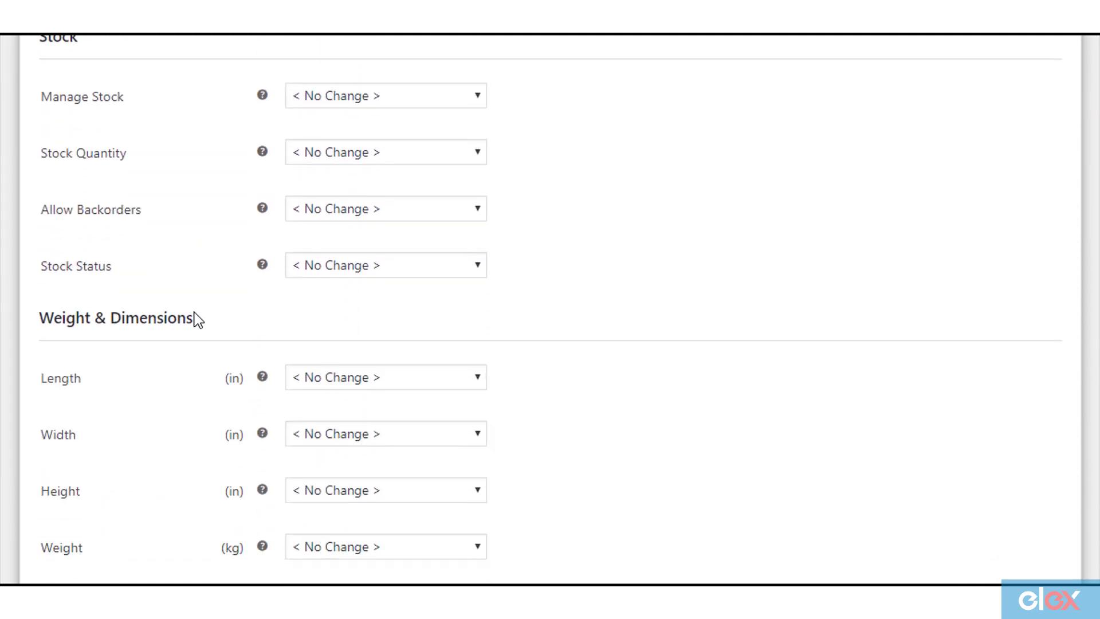
{"action": "scroll", "coordinate": [195, 313], "scroll_direction": "down", "scroll_amount": 4}
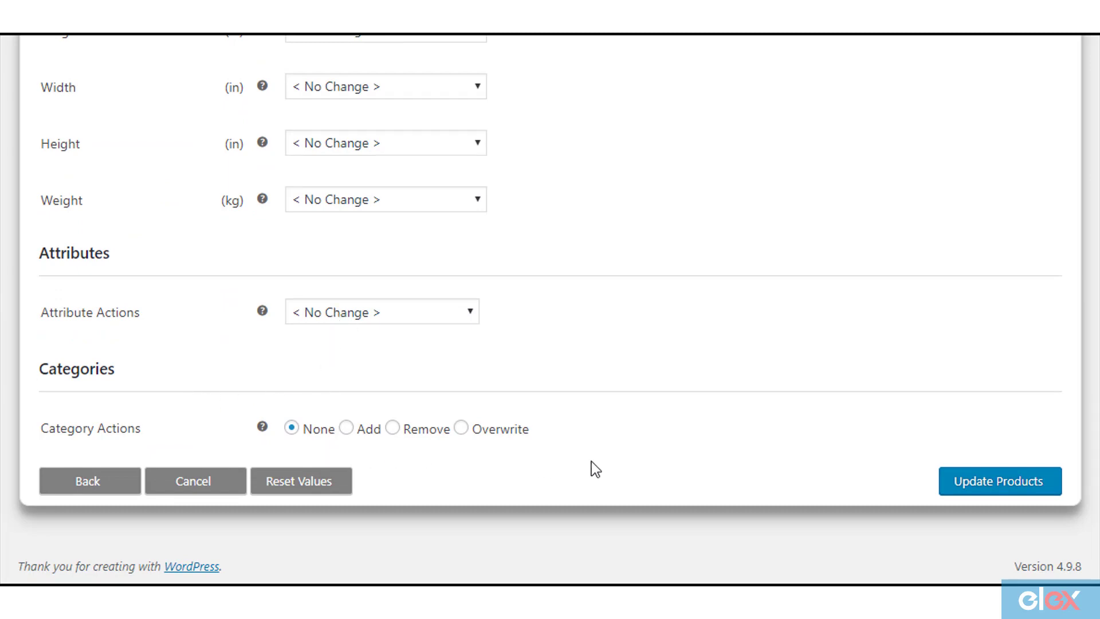
{"action": "left_click", "coordinate": [98, 486]}
{"action": "left_click", "coordinate": [98, 486]}
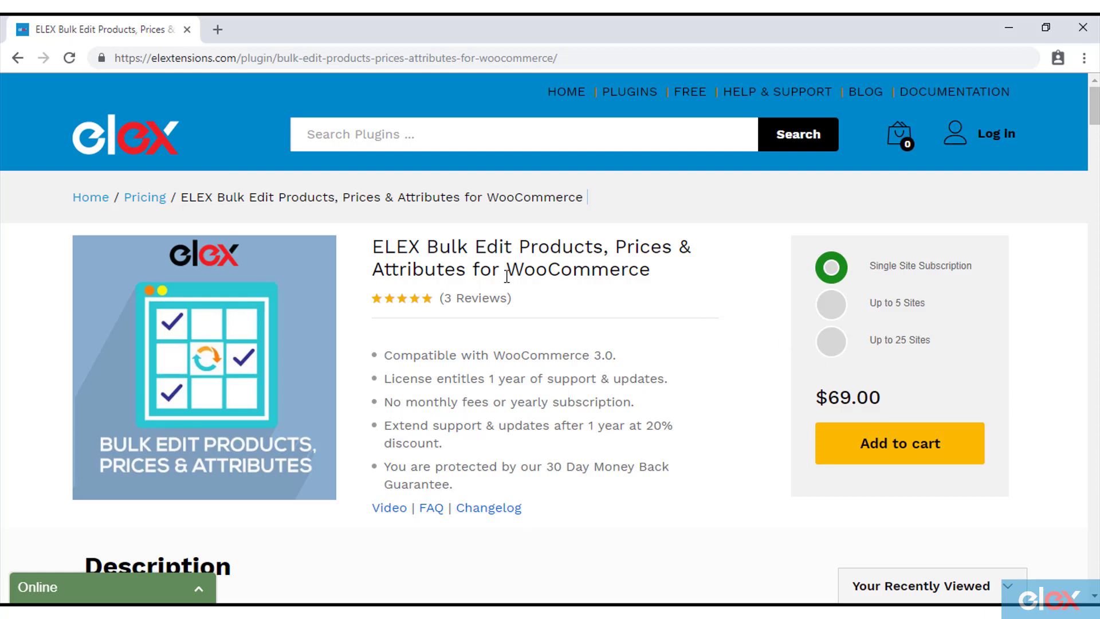
{"action": "left_click_drag", "start_coordinate": [373, 246], "coordinate": [652, 260]}
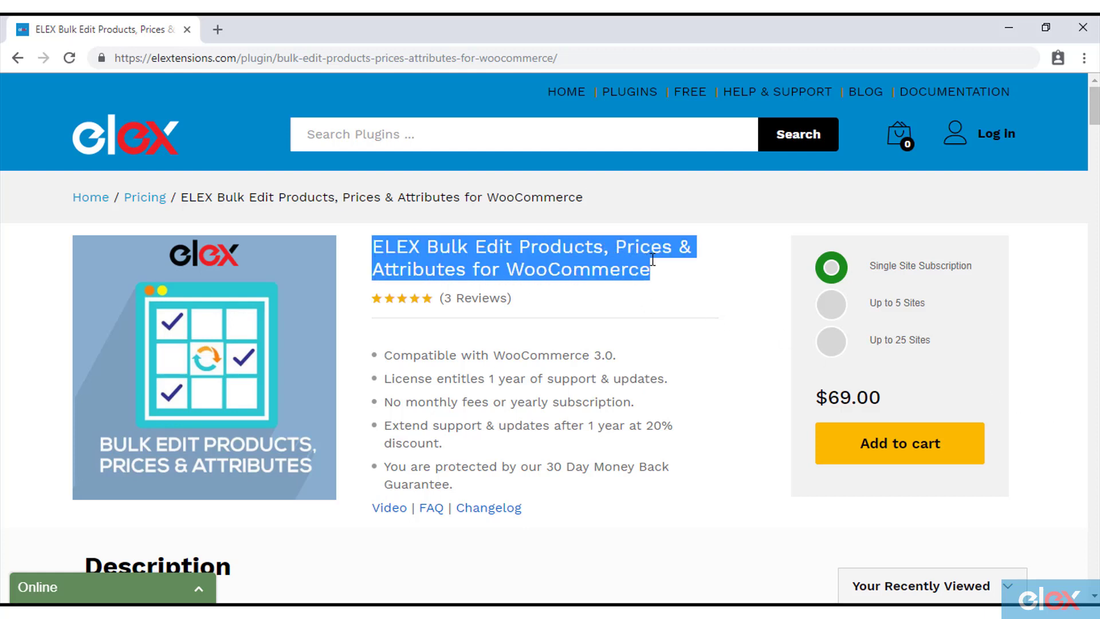
{"action": "left_click", "coordinate": [681, 283]}
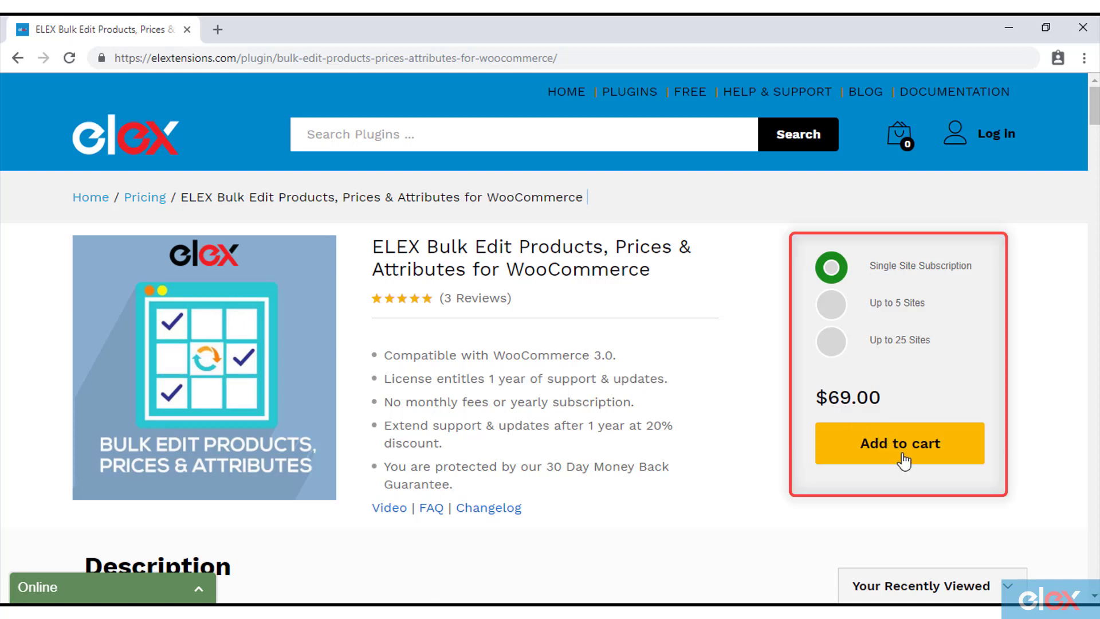
{"action": "scroll", "coordinate": [720, 445], "scroll_direction": "down", "scroll_amount": 7}
{"action": "scroll", "coordinate": [721, 443], "scroll_direction": "down", "scroll_amount": 4}
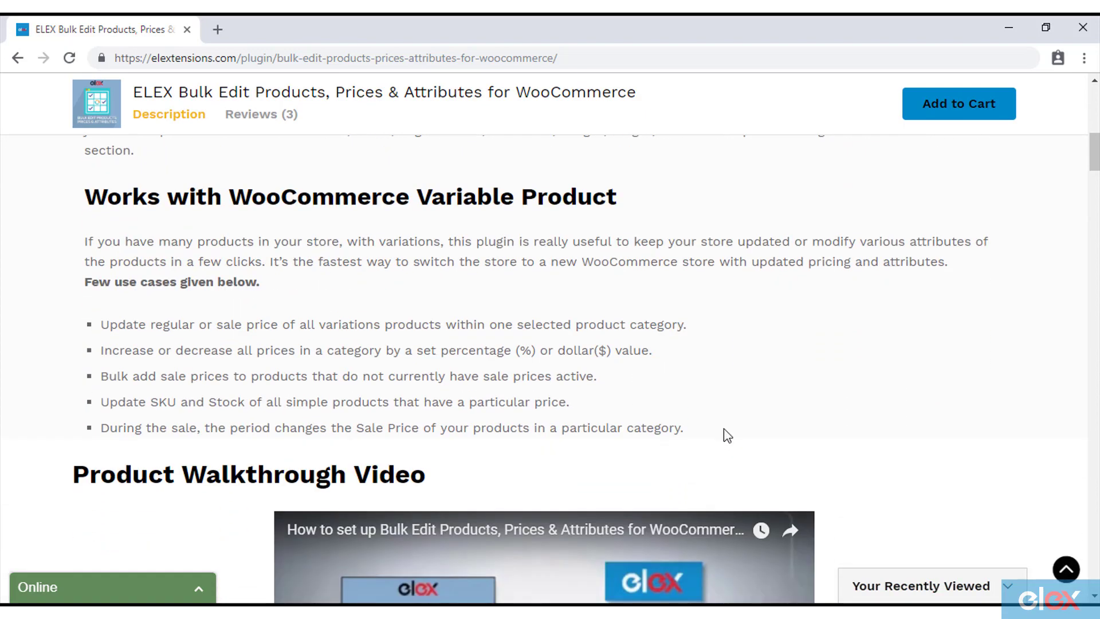
{"action": "scroll", "coordinate": [728, 436], "scroll_direction": "up", "scroll_amount": 10}
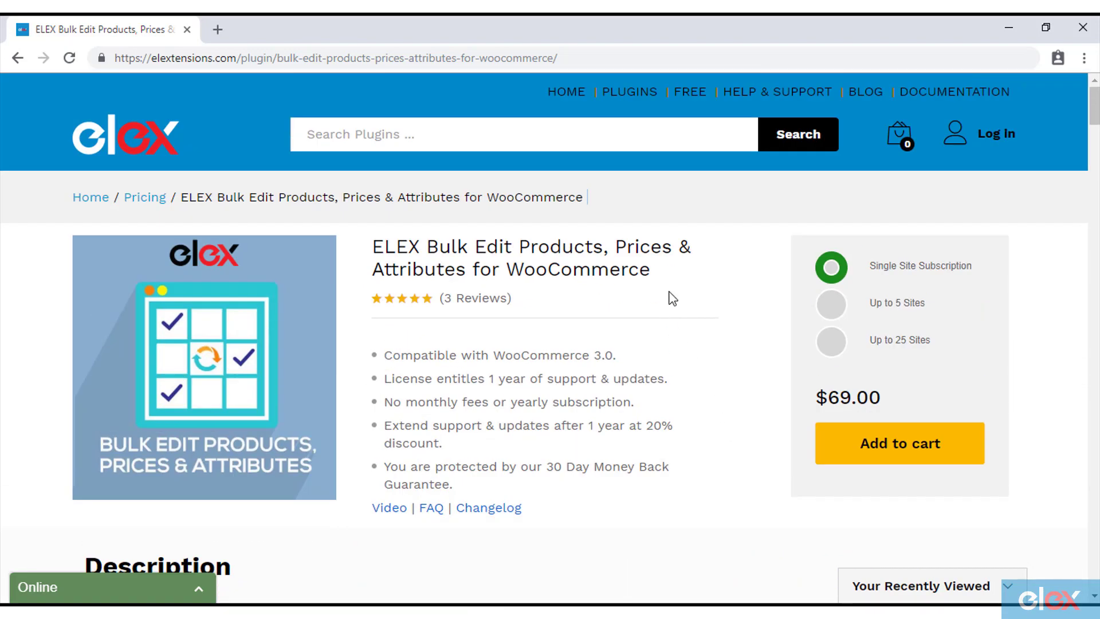